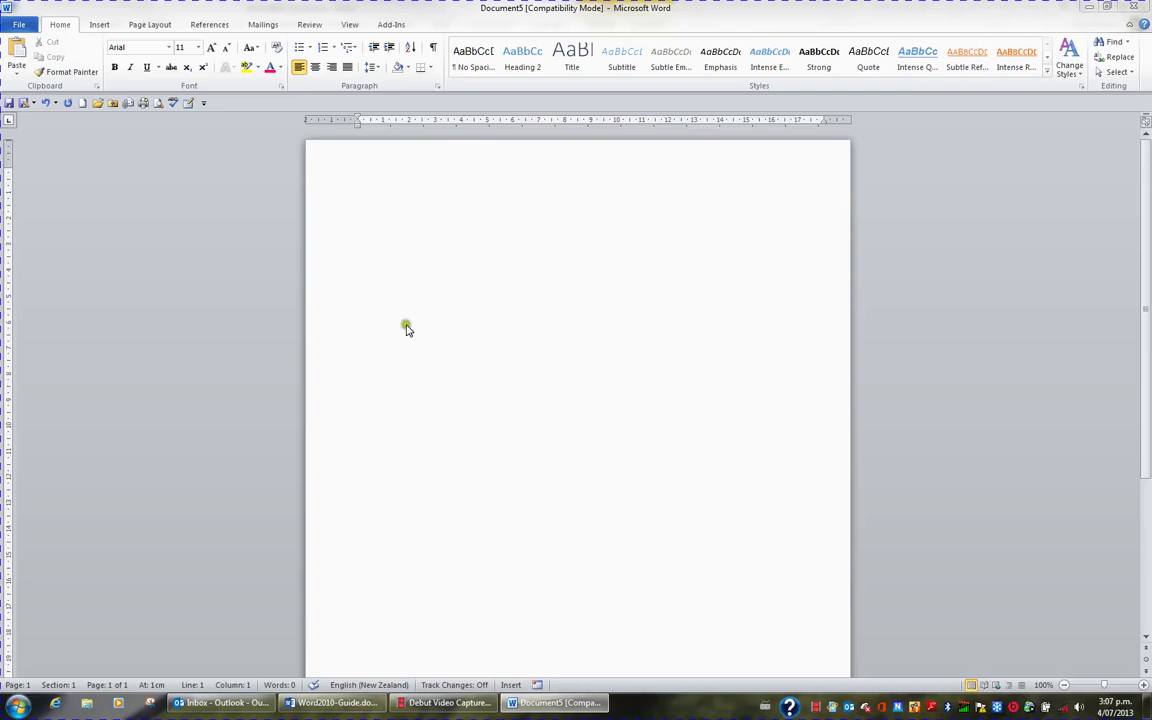
# Enter a list in the blank document with Oysters, Cuvee and a person's first name, each on its own line
pyautogui.click(371, 174)
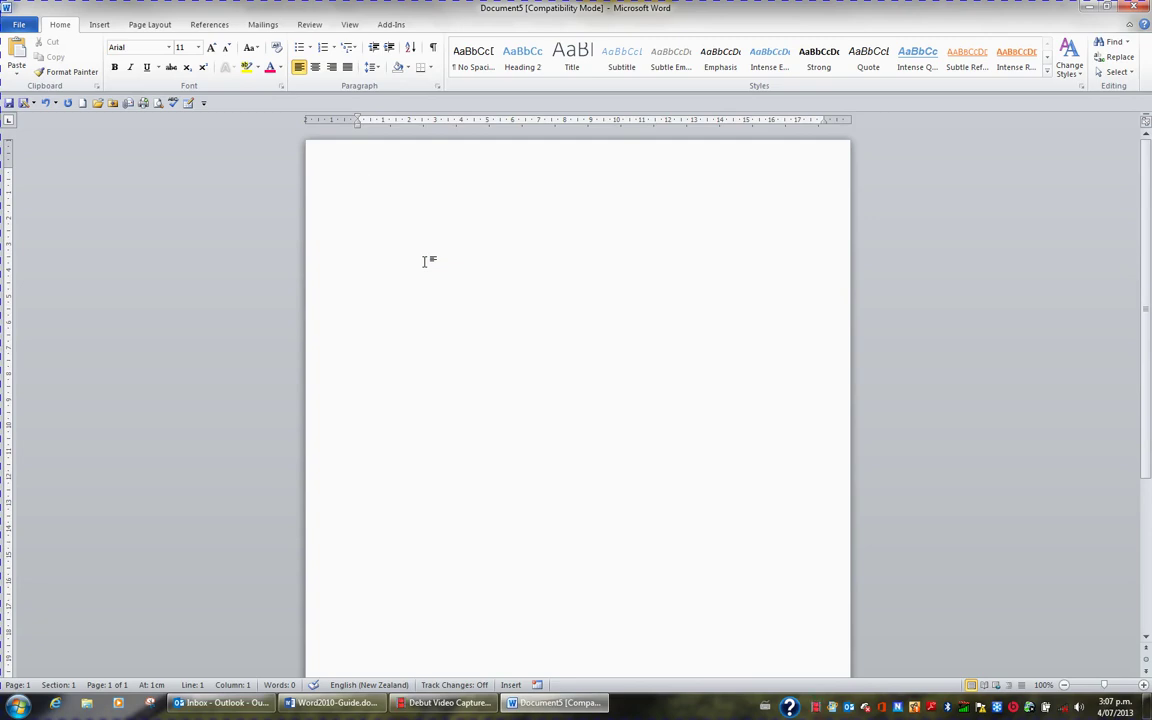
pyautogui.write('Oysters')
pyautogui.press('Return')
pyautogui.write('Cuvee')
pyautogui.press('Return')
pyautogui.write('Denni')
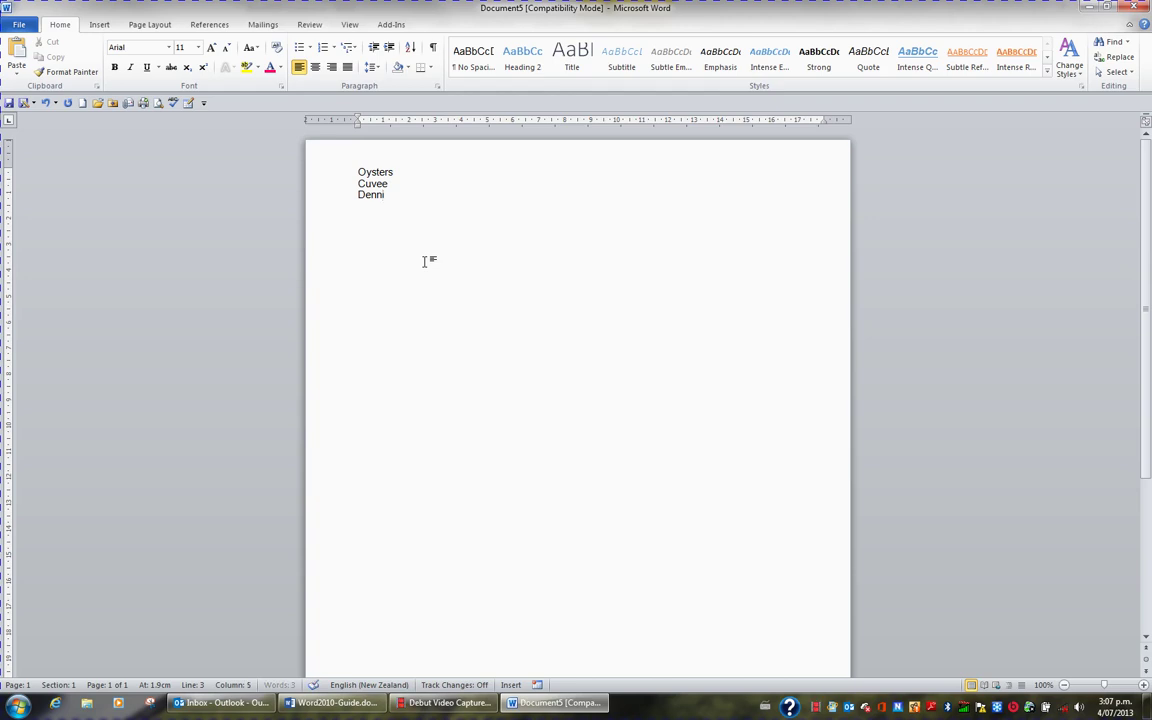
pyautogui.write('s')
pyautogui.press('Return')
# Start saving the document and name the file Favourites, keeping the Word Document (*.docx) type
pyautogui.click(27, 26)
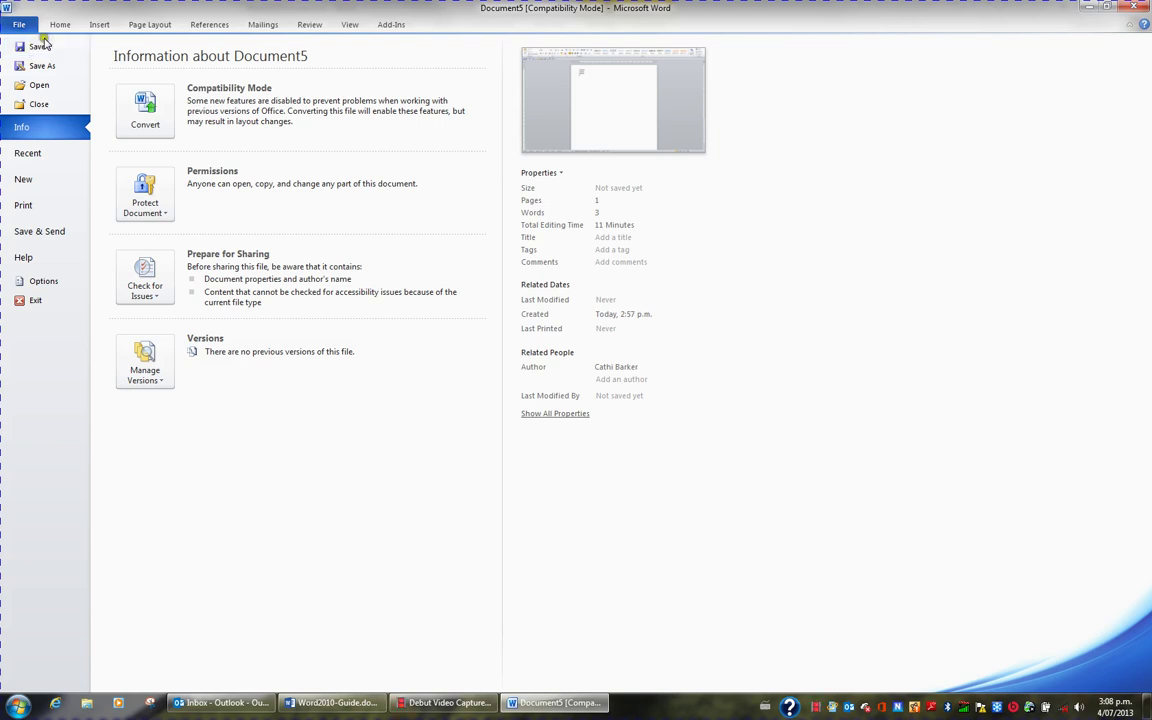
pyautogui.click(58, 25)
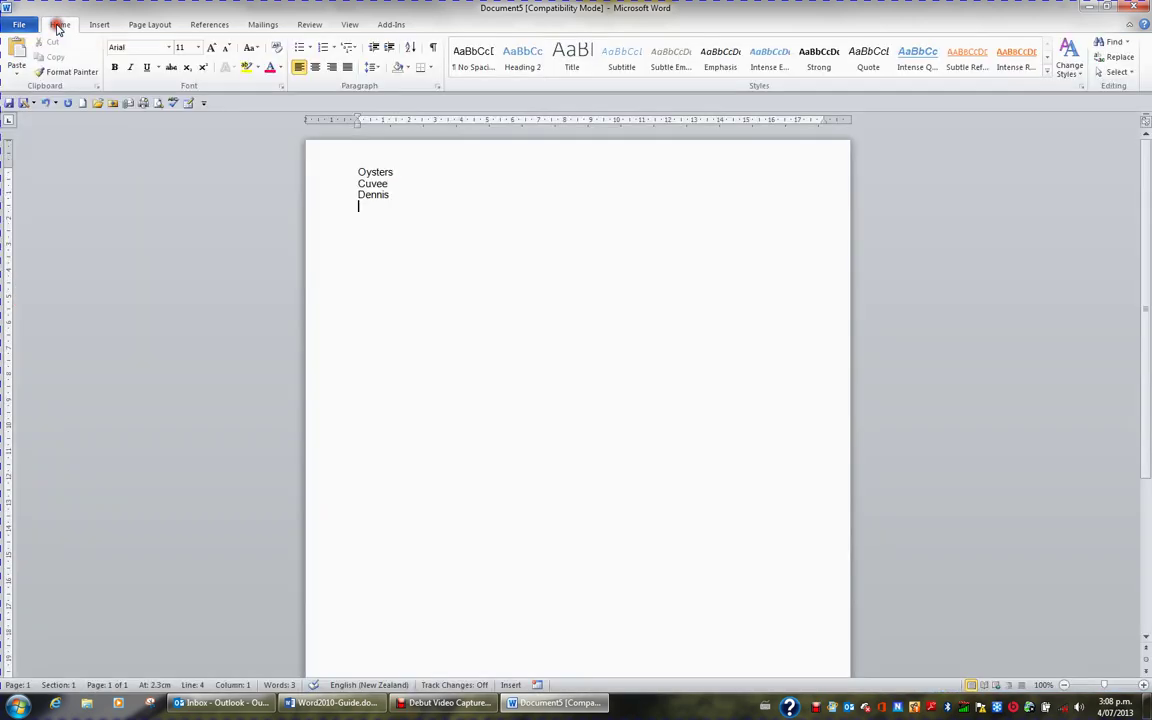
pyautogui.click(9, 104)
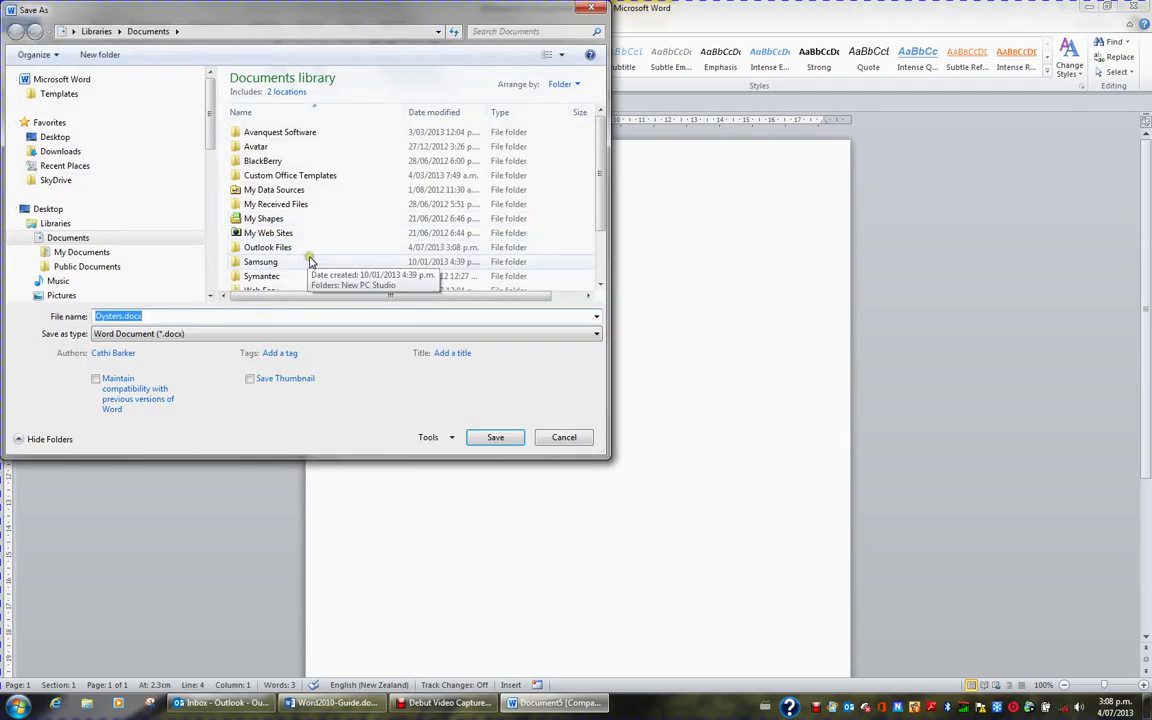
pyautogui.moveTo(393, 11); pyautogui.dragTo(629, 134)
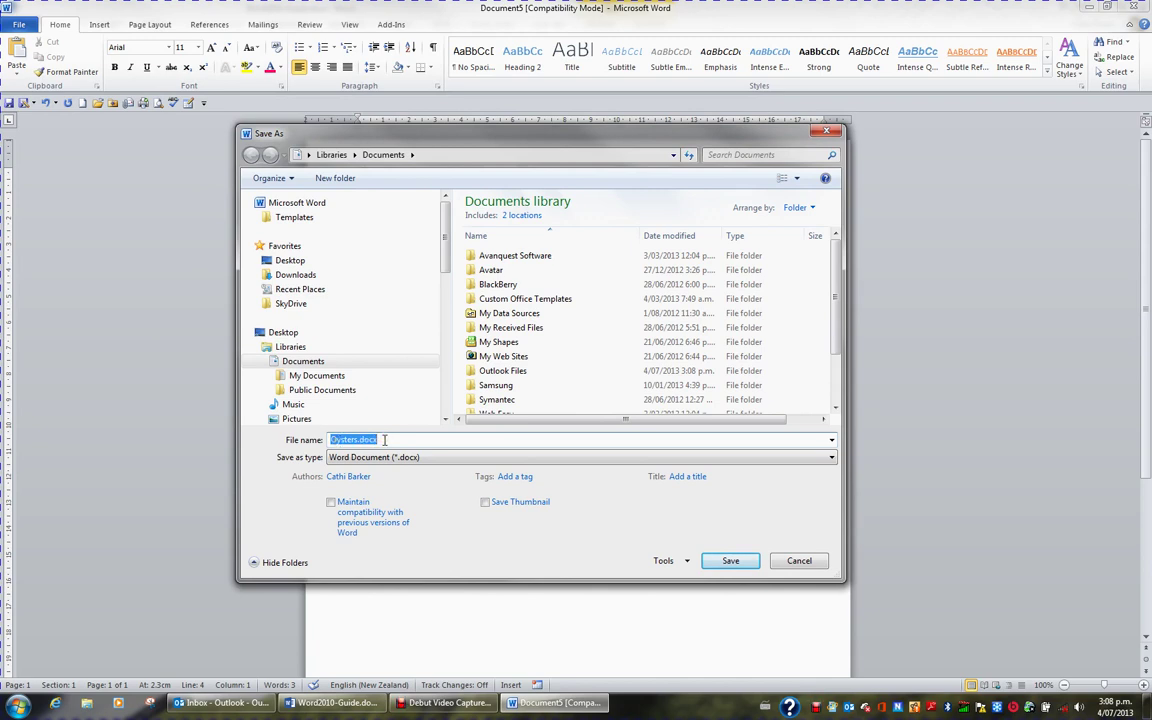
pyautogui.write('Favourites')
pyautogui.click(347, 458)
pyautogui.click(362, 440)
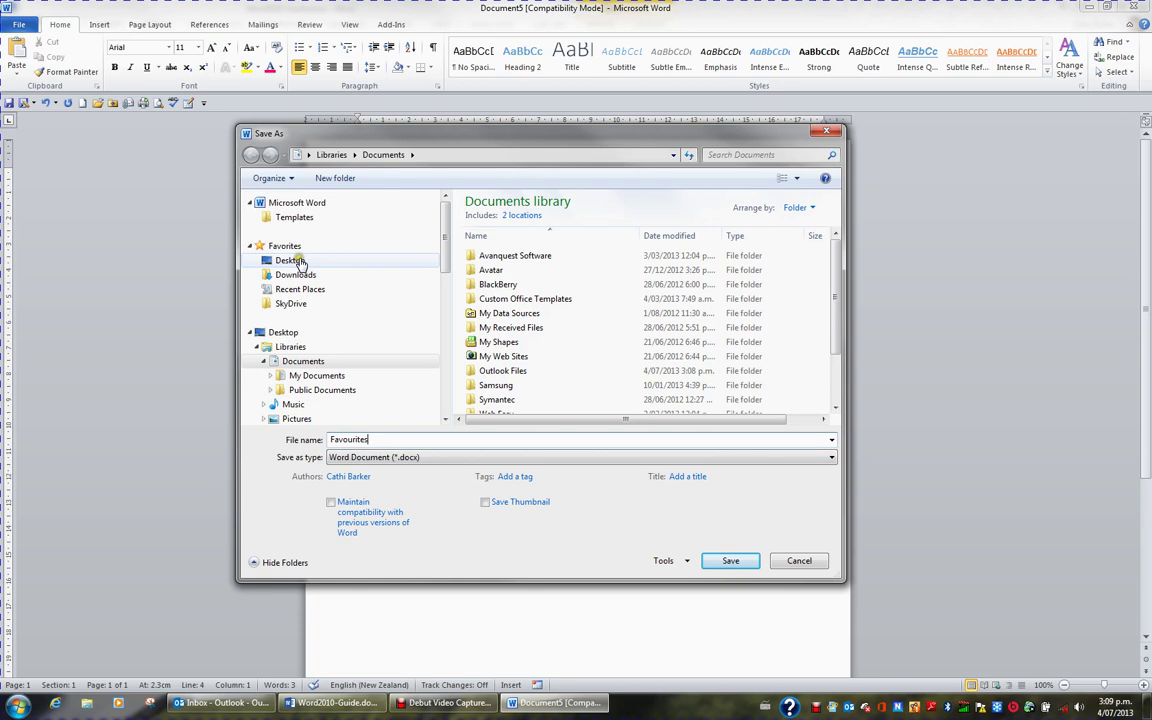
# Choose the Desktop as the save location and save the file, accepting the conversion to the new file format
pyautogui.click(300, 362)
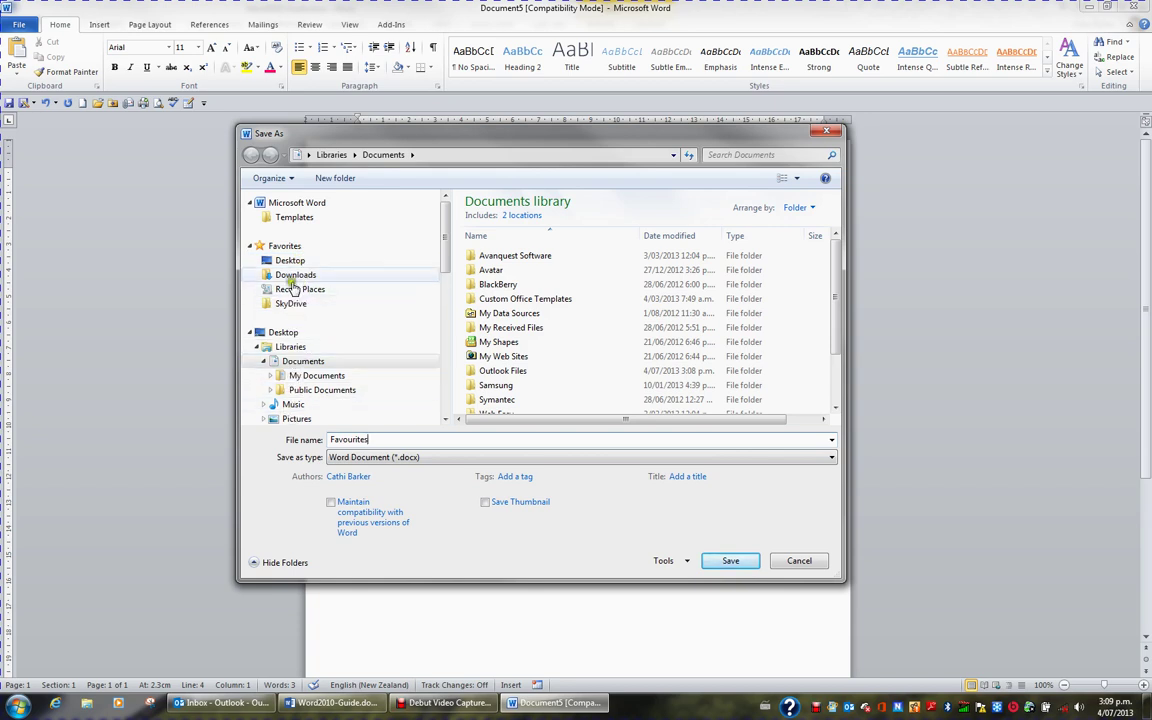
pyautogui.click(290, 261)
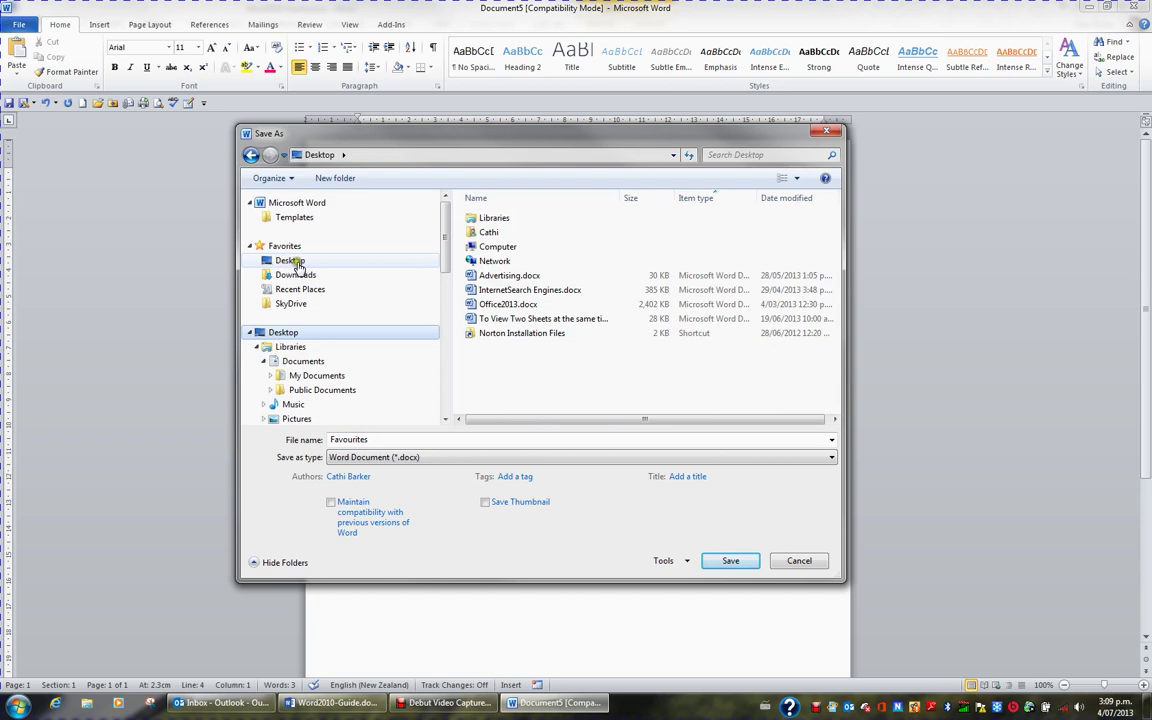
pyautogui.click(297, 276)
pyautogui.click(362, 440)
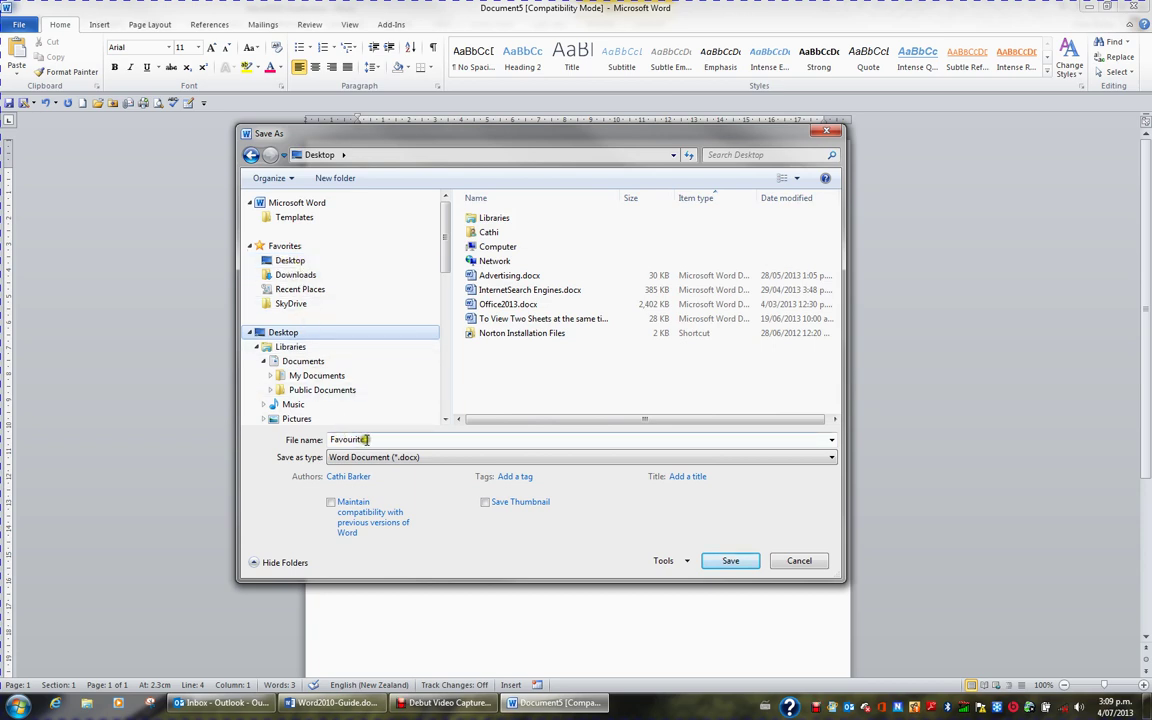
pyautogui.click(730, 563)
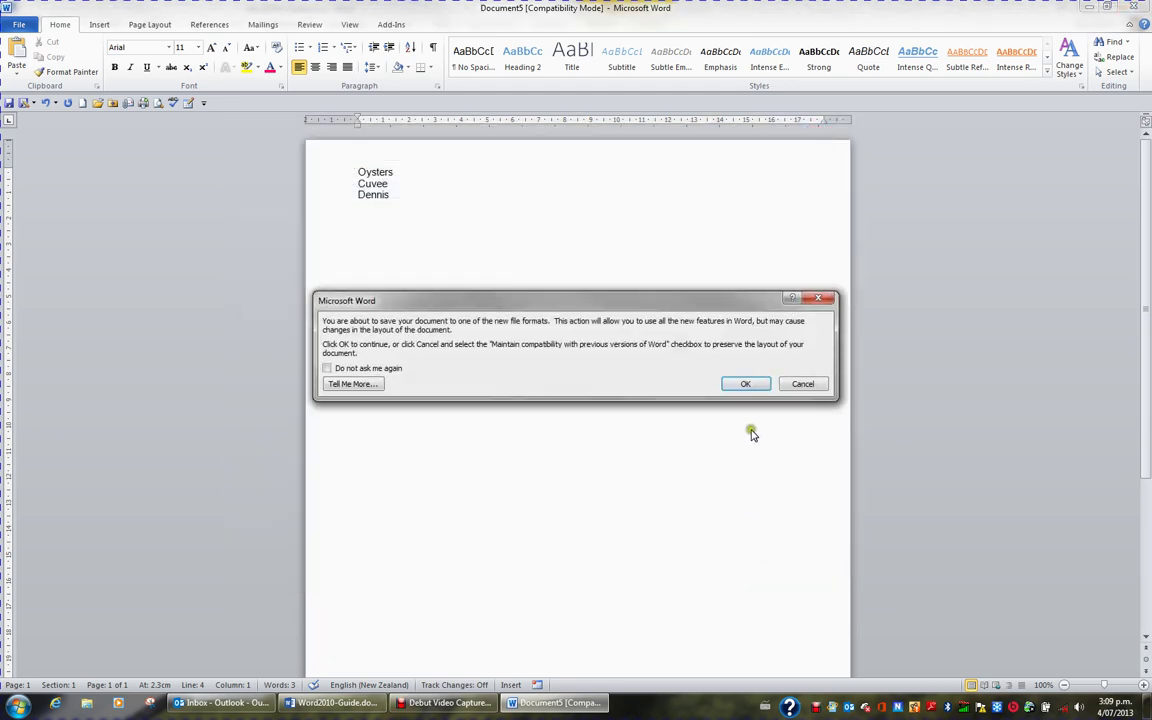
pyautogui.click(745, 384)
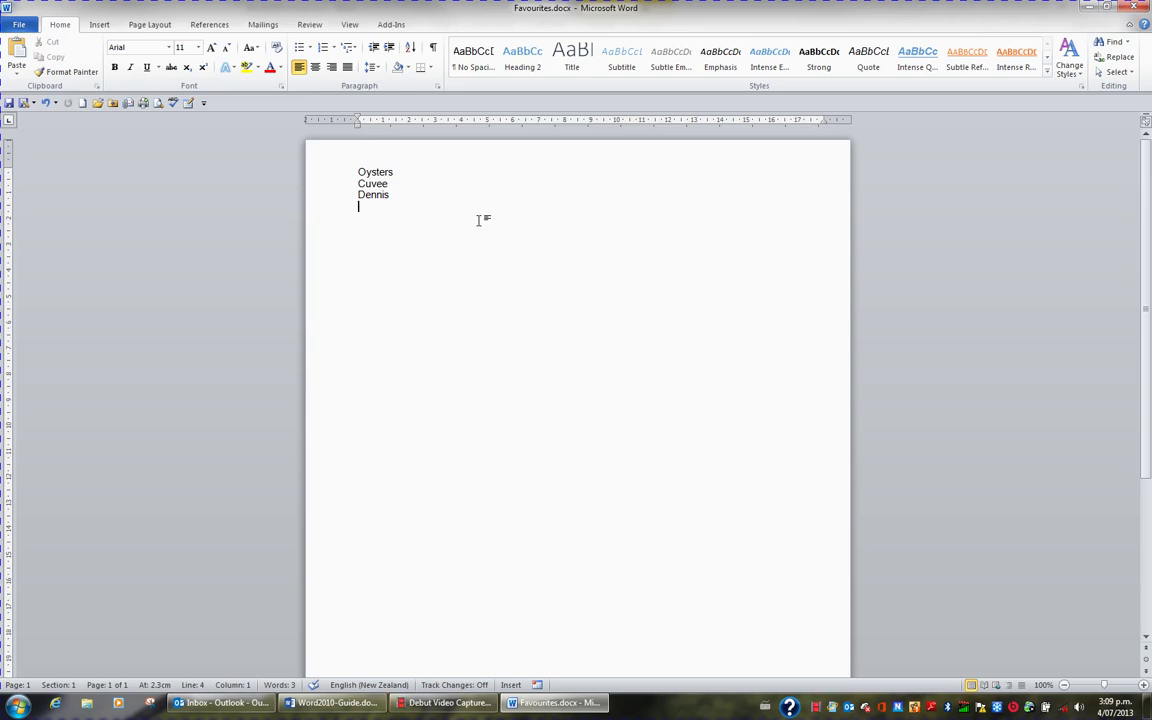
# Add Shopping as a fourth line of the list and save the change to the existing file
pyautogui.write('Shopping')
pyautogui.press('Return')
pyautogui.click(10, 104)
pyautogui.click(9, 104)
# Save a copy of the document to the Desktop under the new name Favourites2.docx
pyautogui.click(35, 104)
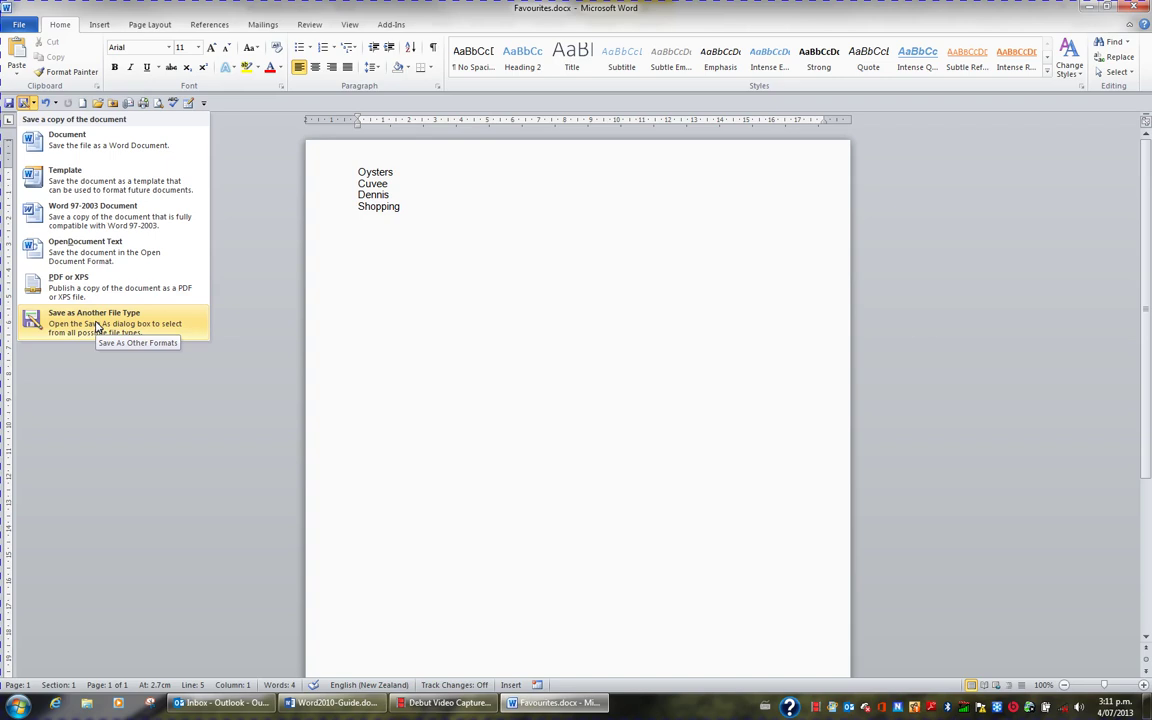
pyautogui.click(88, 322)
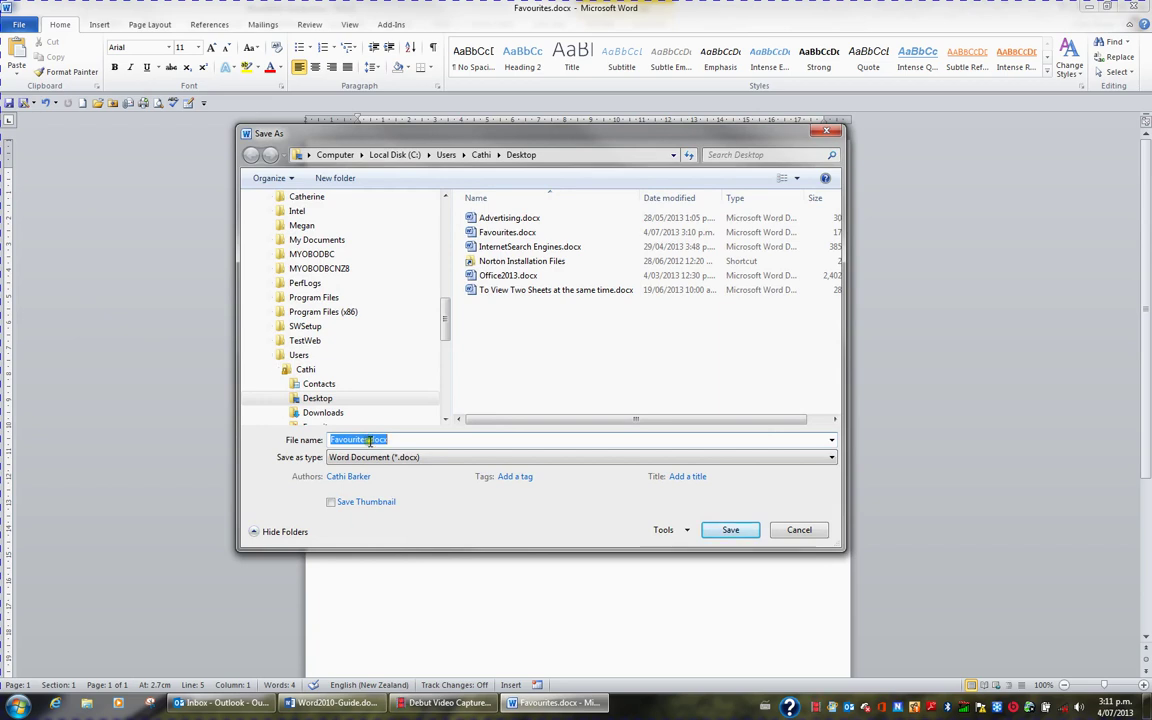
pyautogui.click(368, 440)
pyautogui.write('2')
pyautogui.click(396, 459)
pyautogui.click(385, 440)
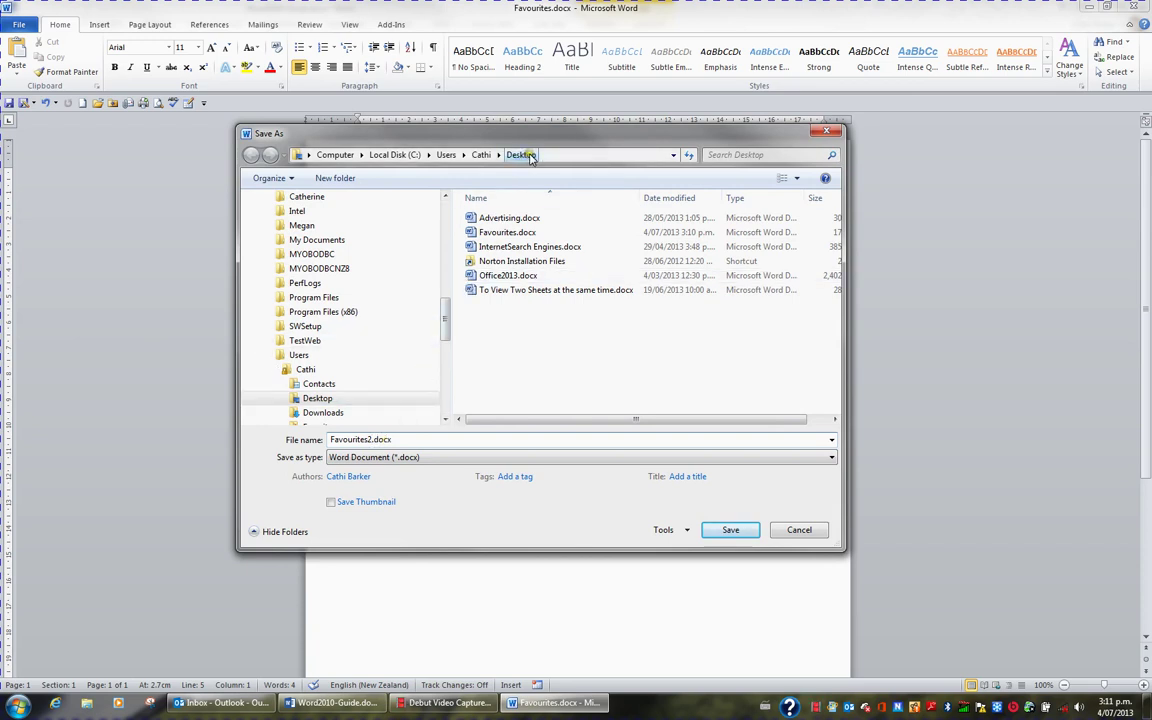
pyautogui.click(737, 531)
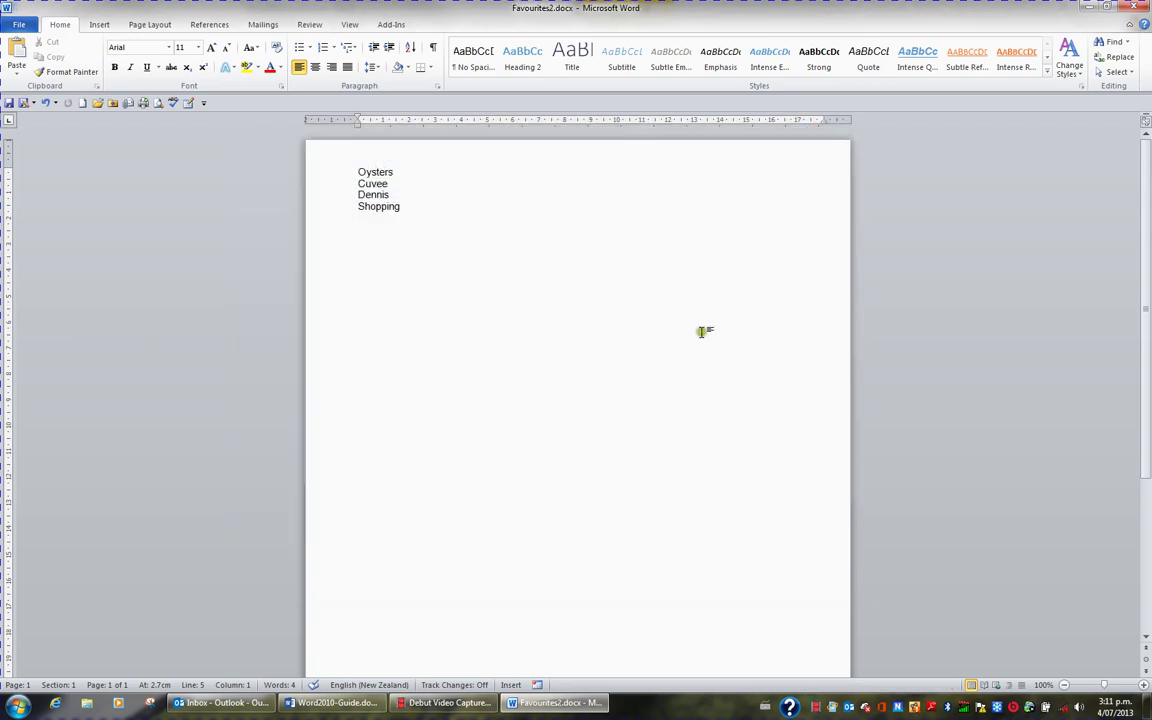